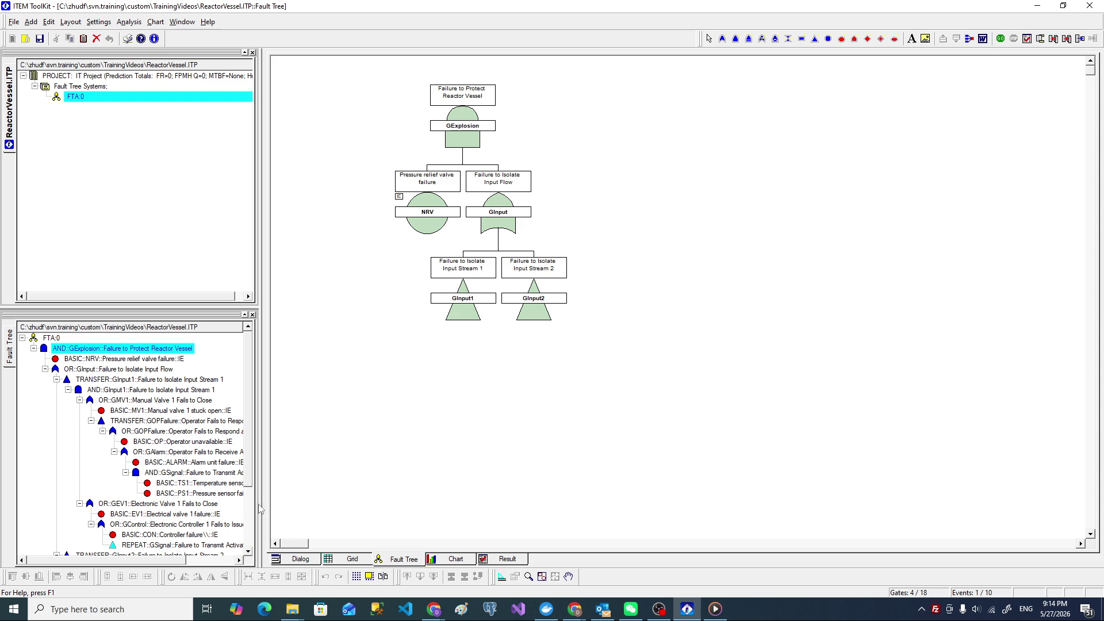
Step: Set the life time of the FTA:0 fault tree system to 8760 hours
click(47, 339)
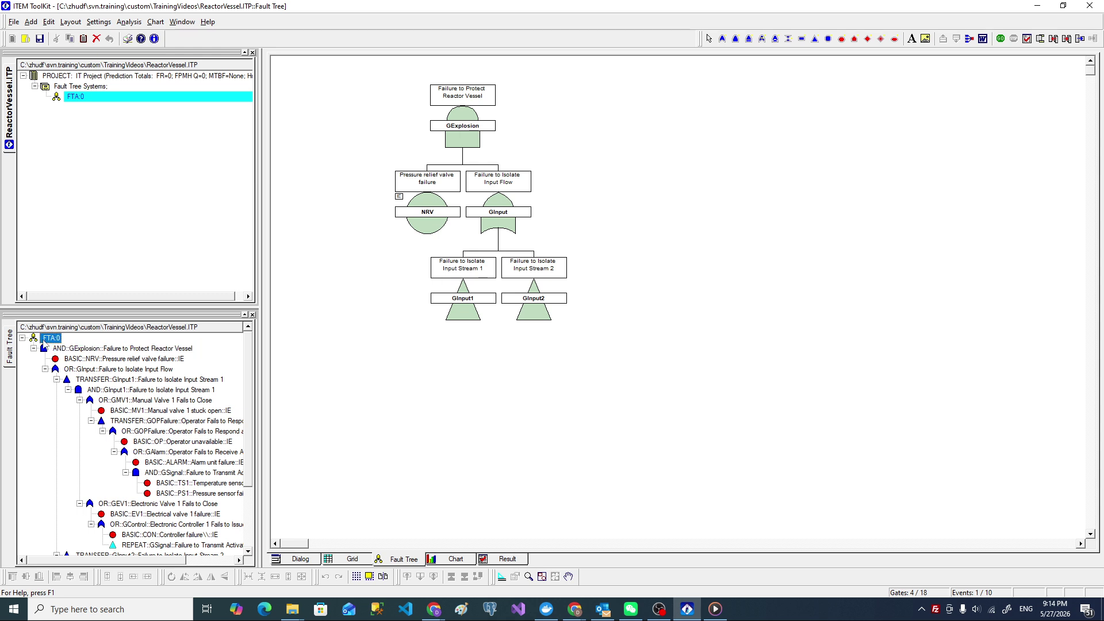
click(294, 562)
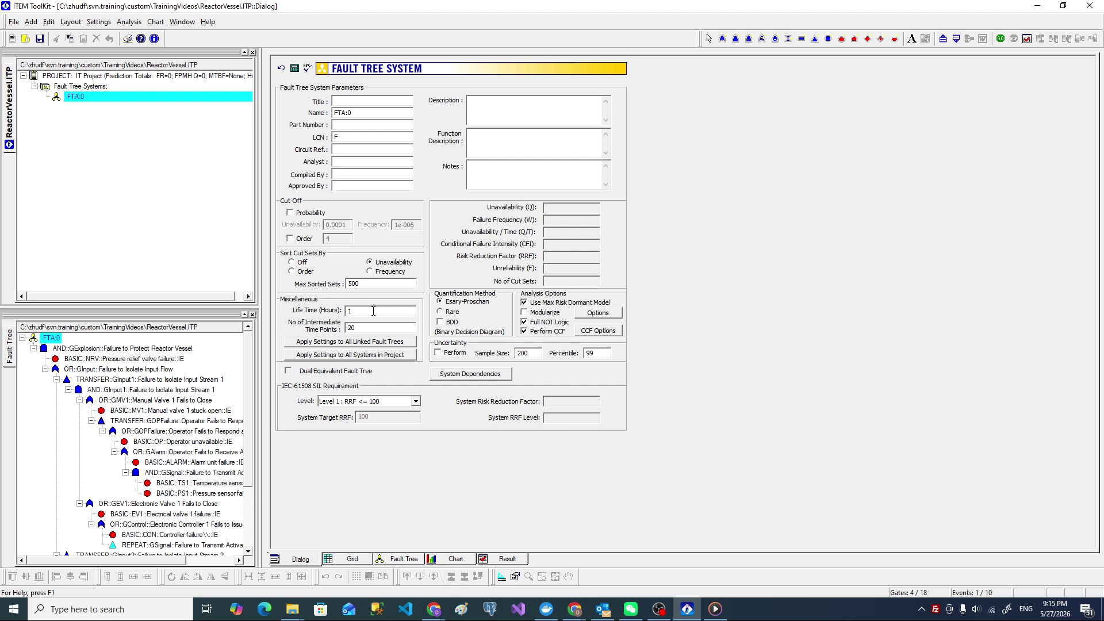
text(8760)
Step: Return to the fault tree diagram and perform the fault tree analysis
click(406, 559)
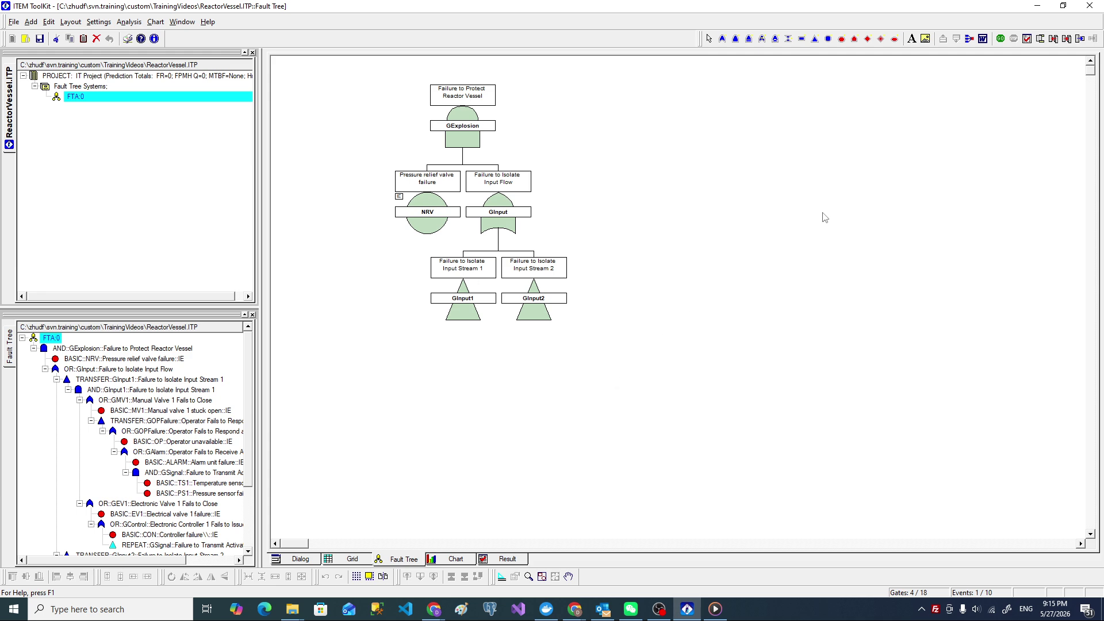
click(1005, 42)
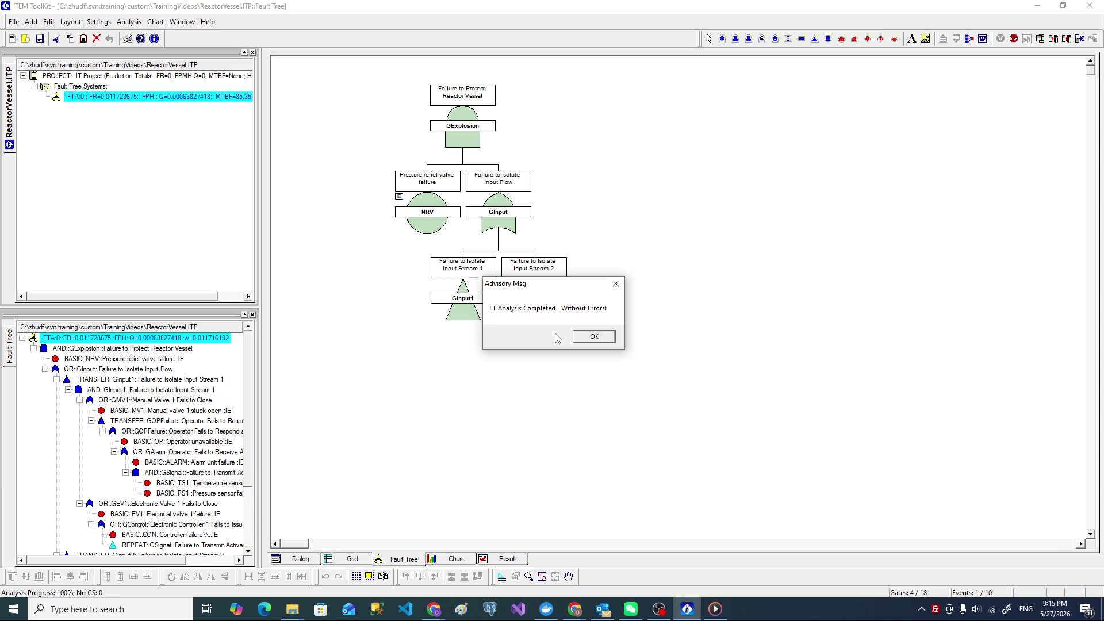
click(594, 340)
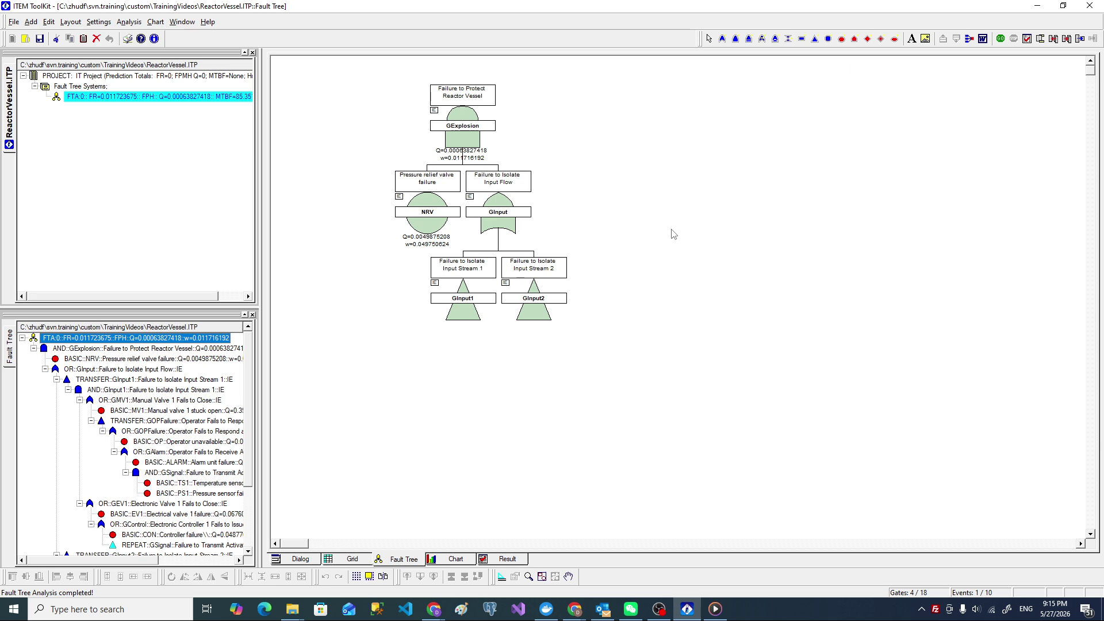
Step: View the analysed GOPFailure and GAlarm gates in the diagram, and return to the GExplosion top gate
click(158, 421)
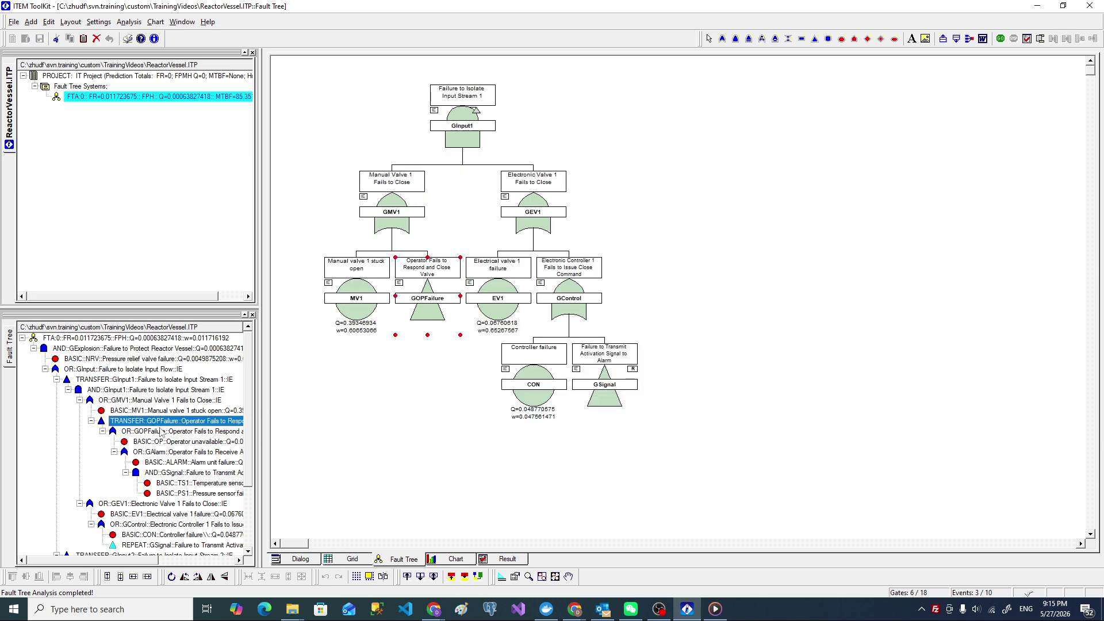
click(161, 453)
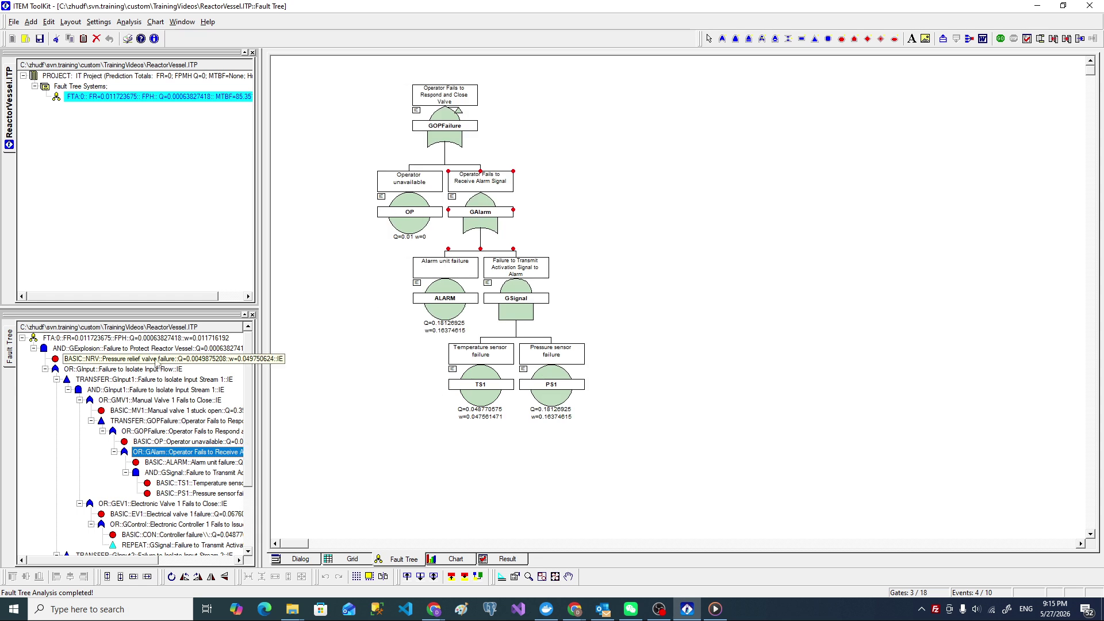
click(138, 350)
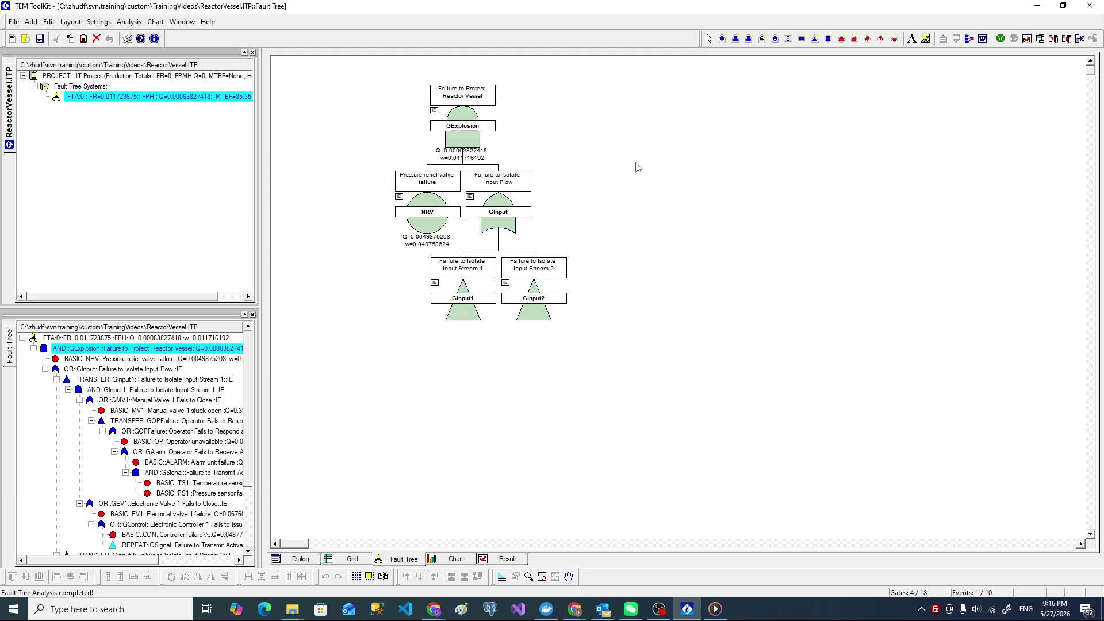
Step: Review the results summary for the GExplosion gate with gates listed alphabetically, and close it
click(1027, 39)
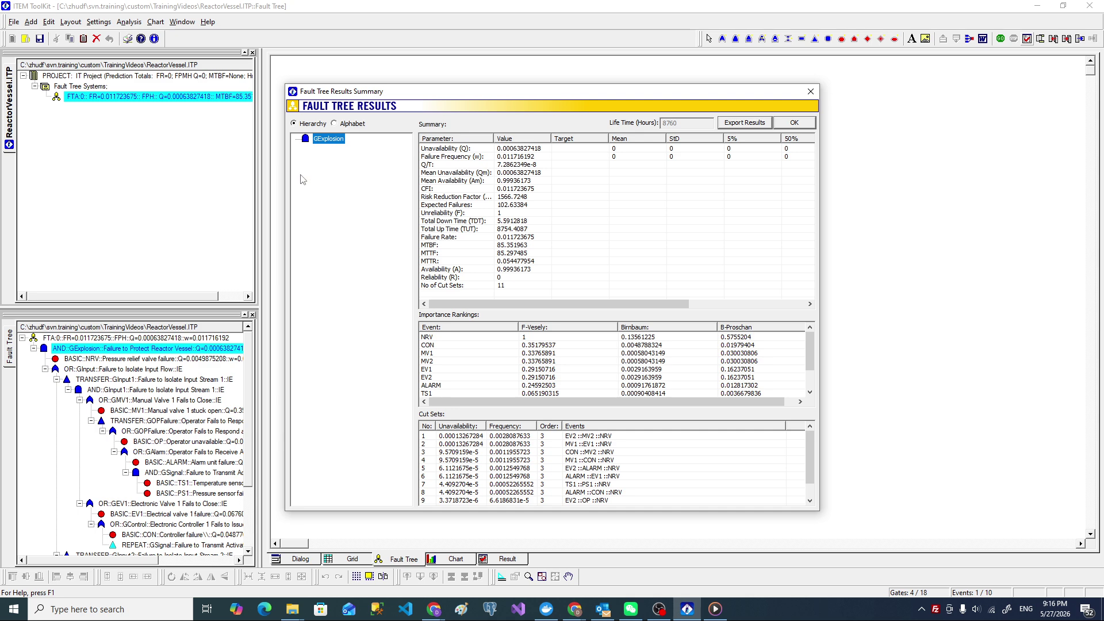
click(336, 124)
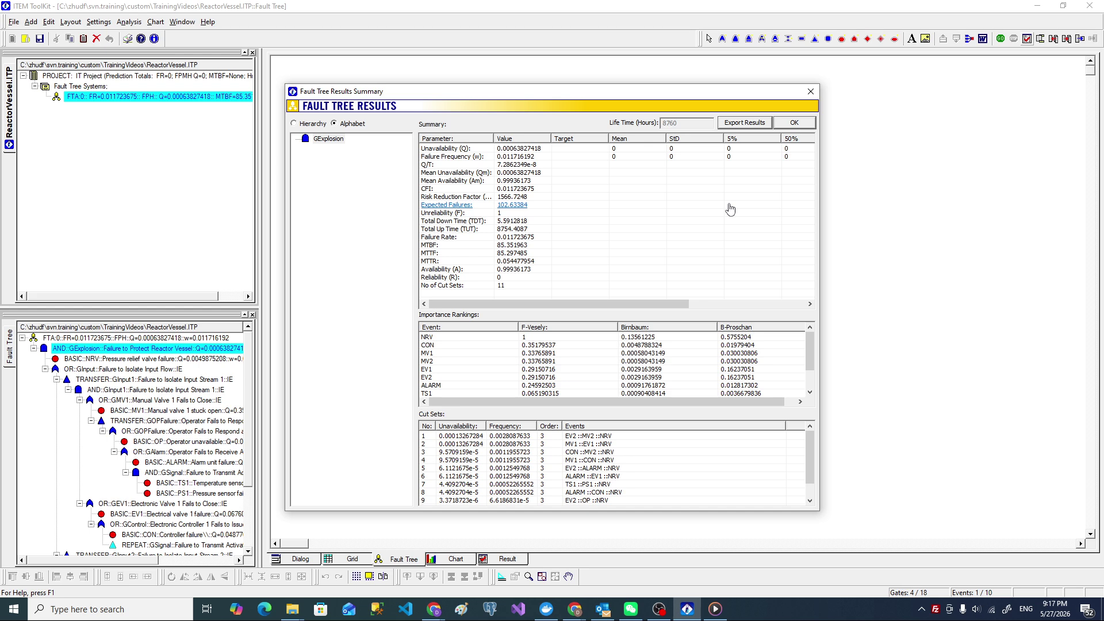
click(807, 124)
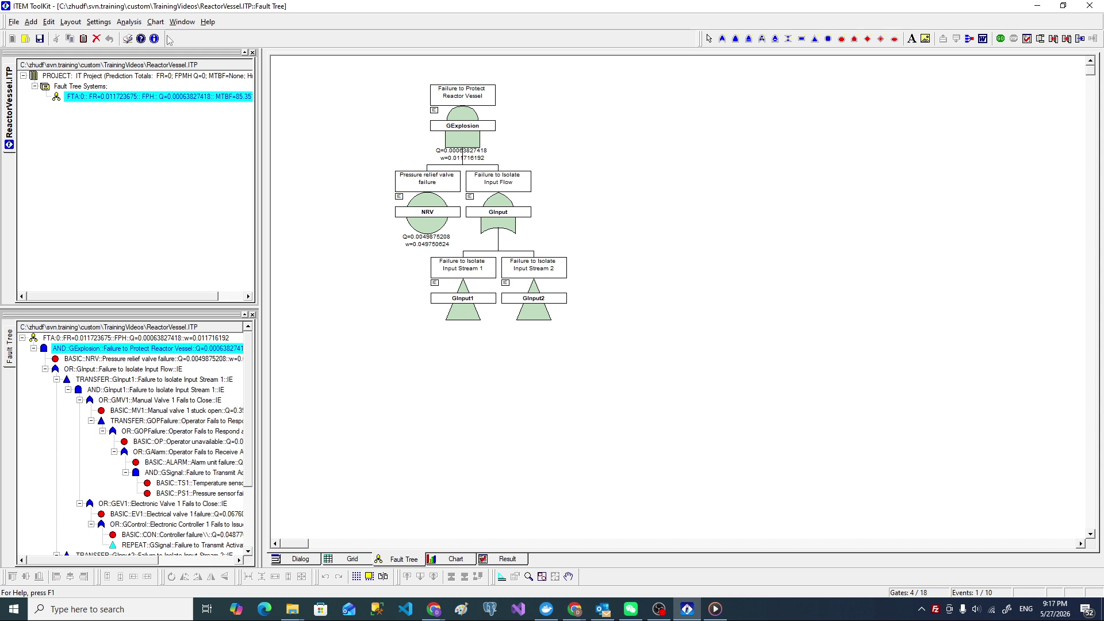
Step: Retain results for all gates in the current tree only, and perform the fault tree analysis again
click(131, 23)
mouse_move(182, 151)
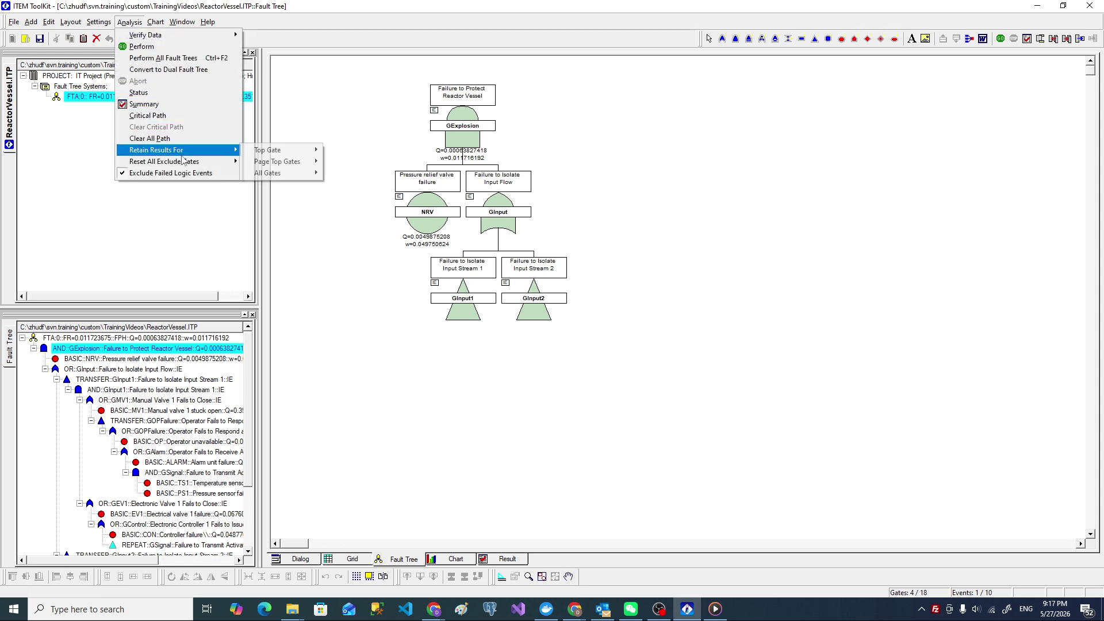
mouse_move(314, 175)
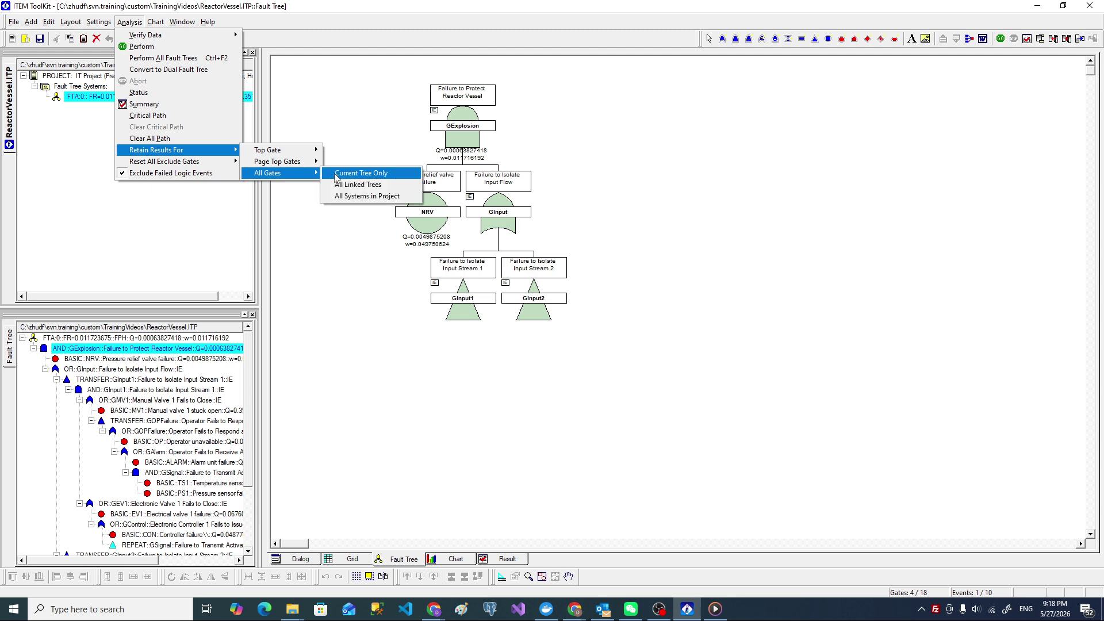
click(338, 176)
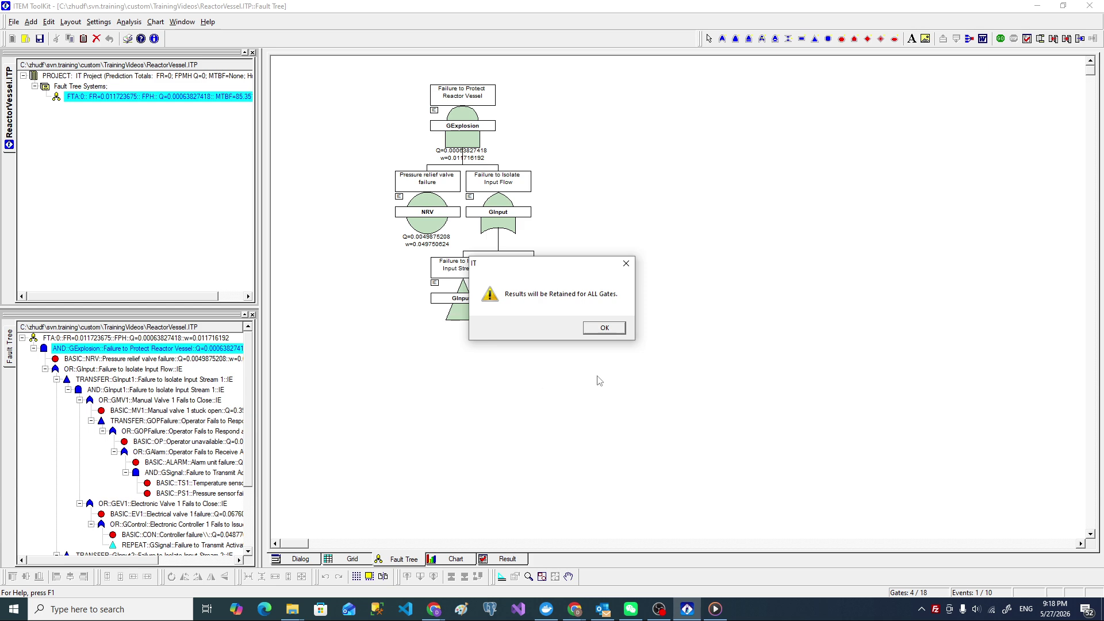
click(605, 328)
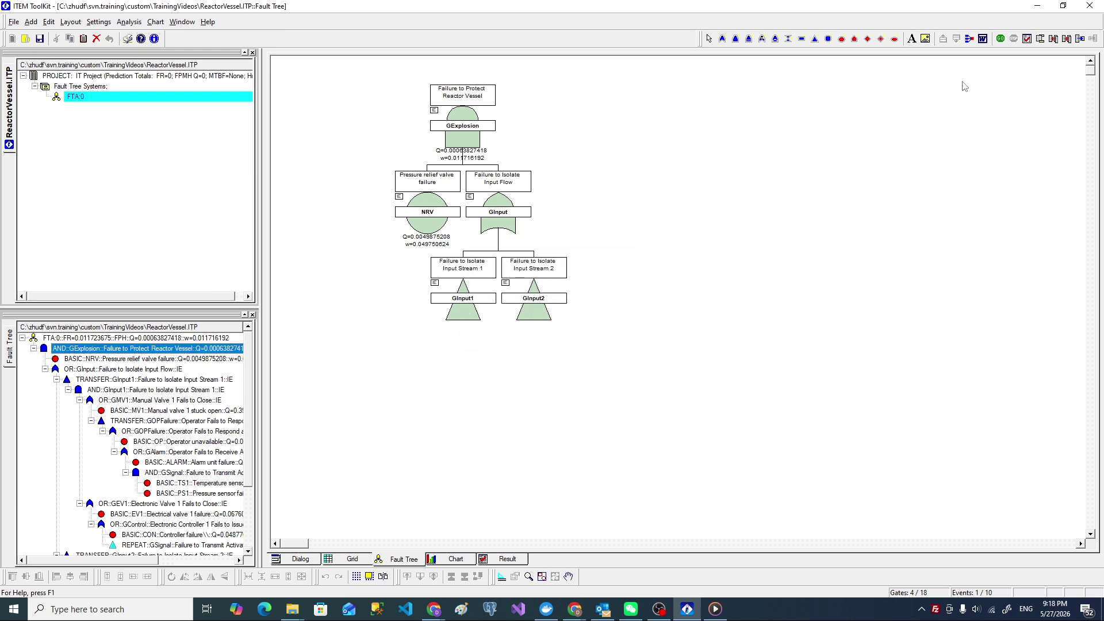
click(1002, 42)
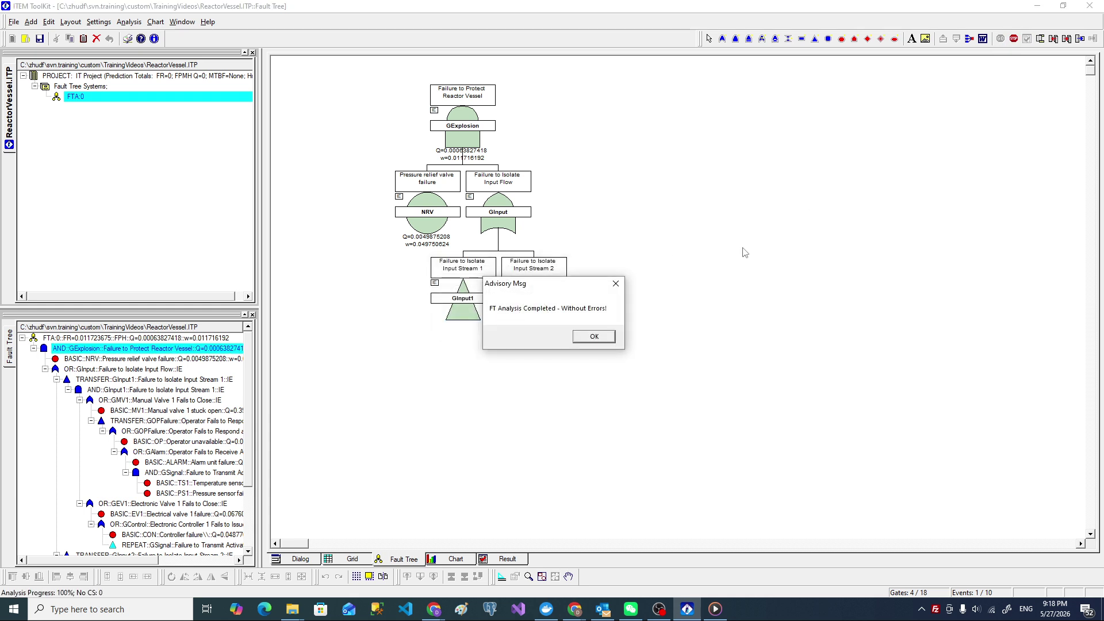
click(595, 336)
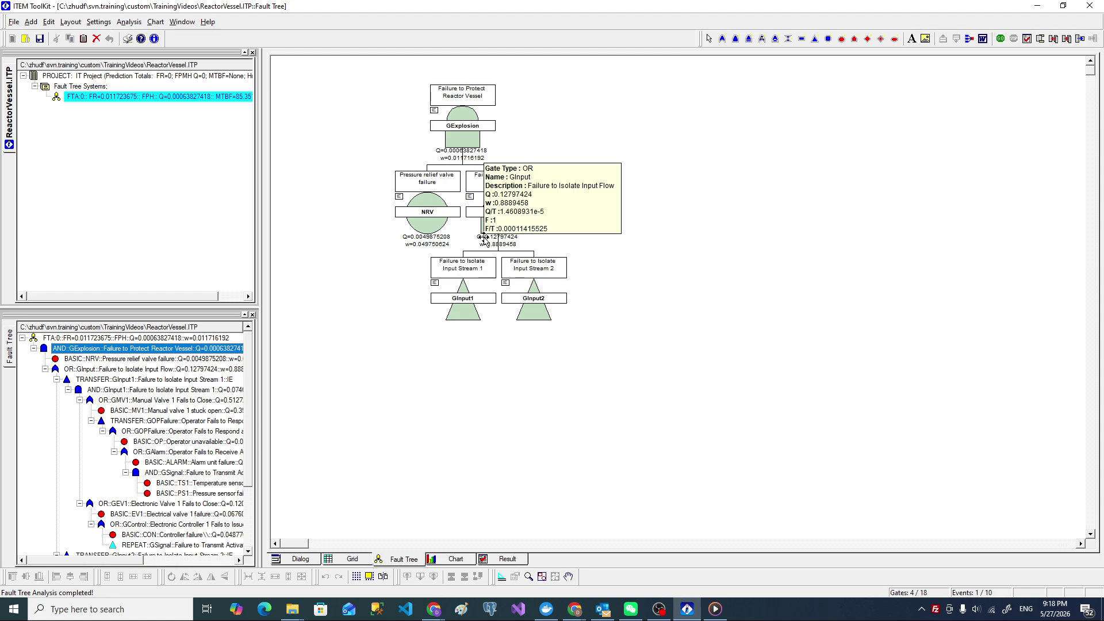
Step: Open the results summary with gates listed alphabetically and examine individual gate results, including GInput1, GInput2, GOPFailure, GEV2 and GAlarm
click(1027, 39)
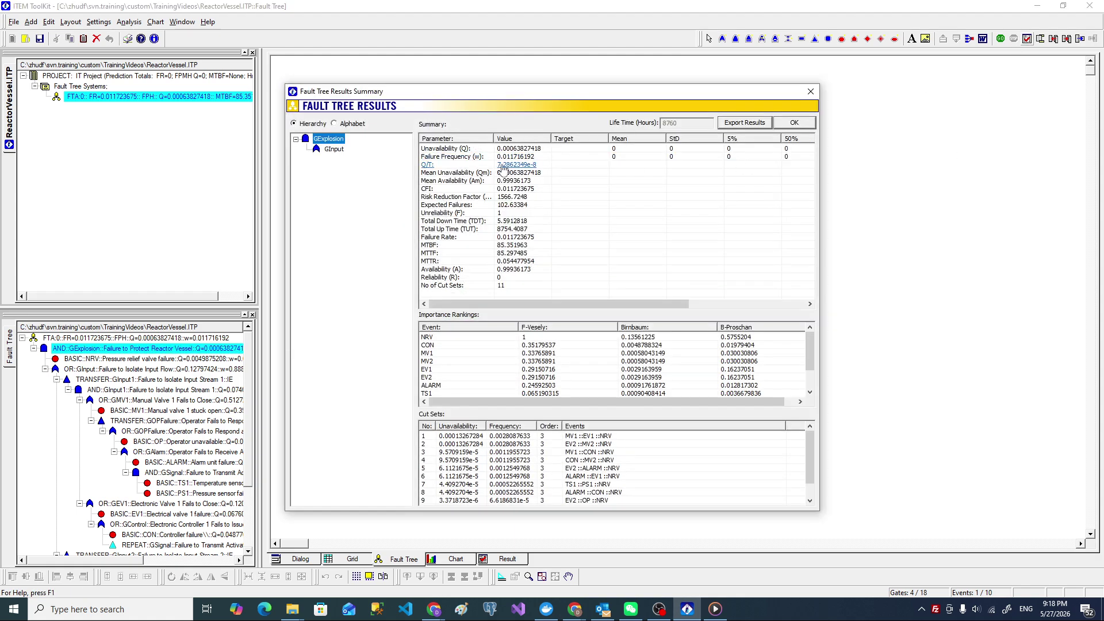
click(358, 124)
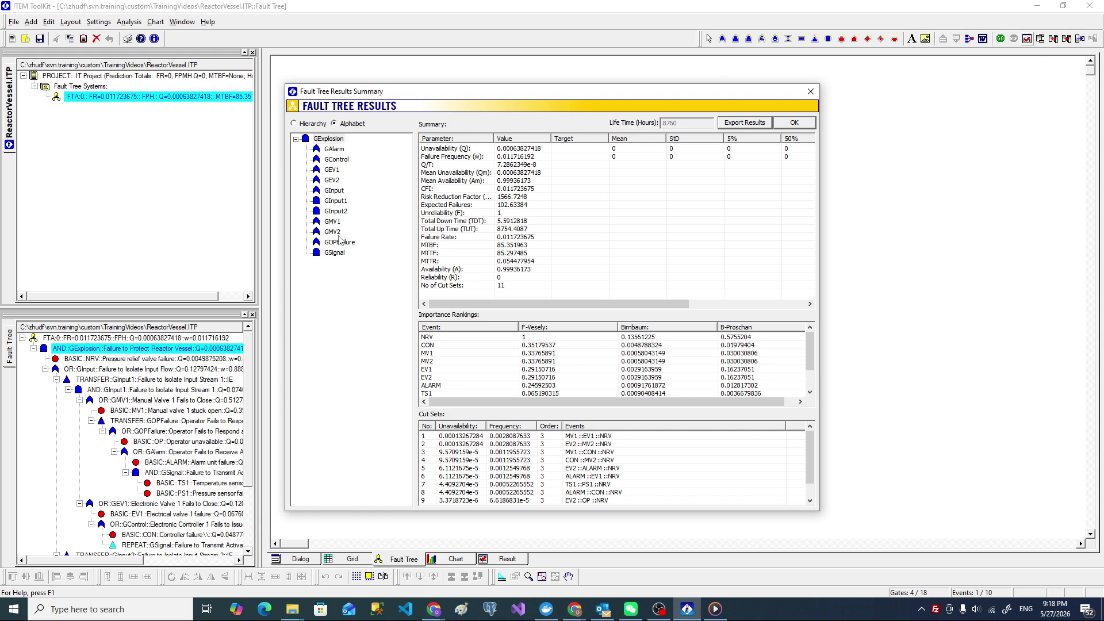
click(339, 203)
click(338, 211)
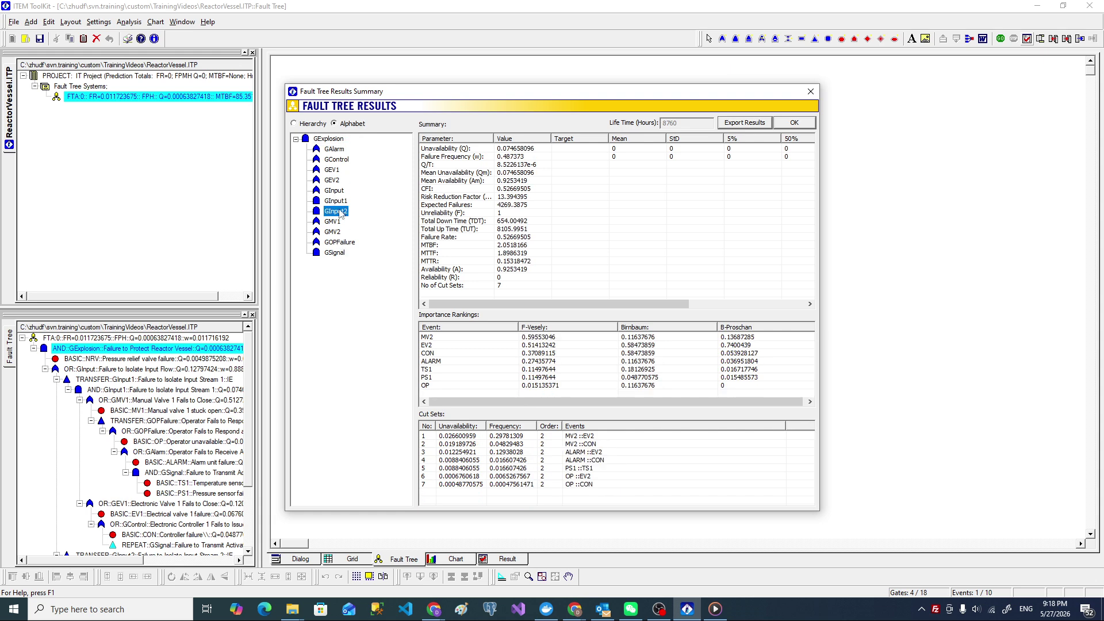
click(333, 232)
click(335, 253)
click(339, 242)
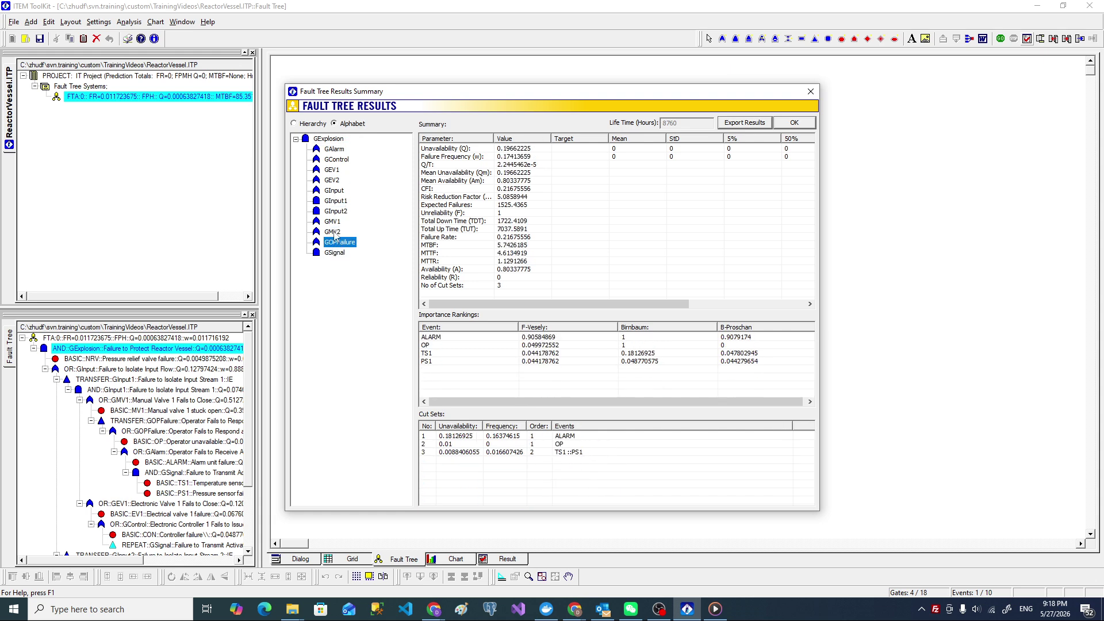
click(336, 231)
click(335, 222)
click(337, 201)
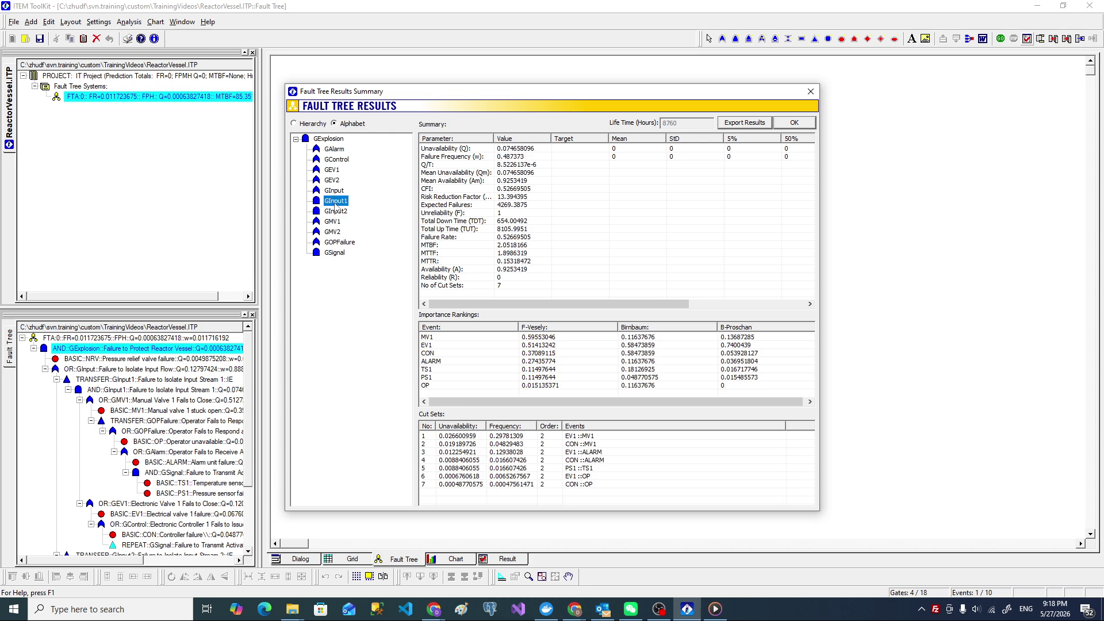
click(336, 181)
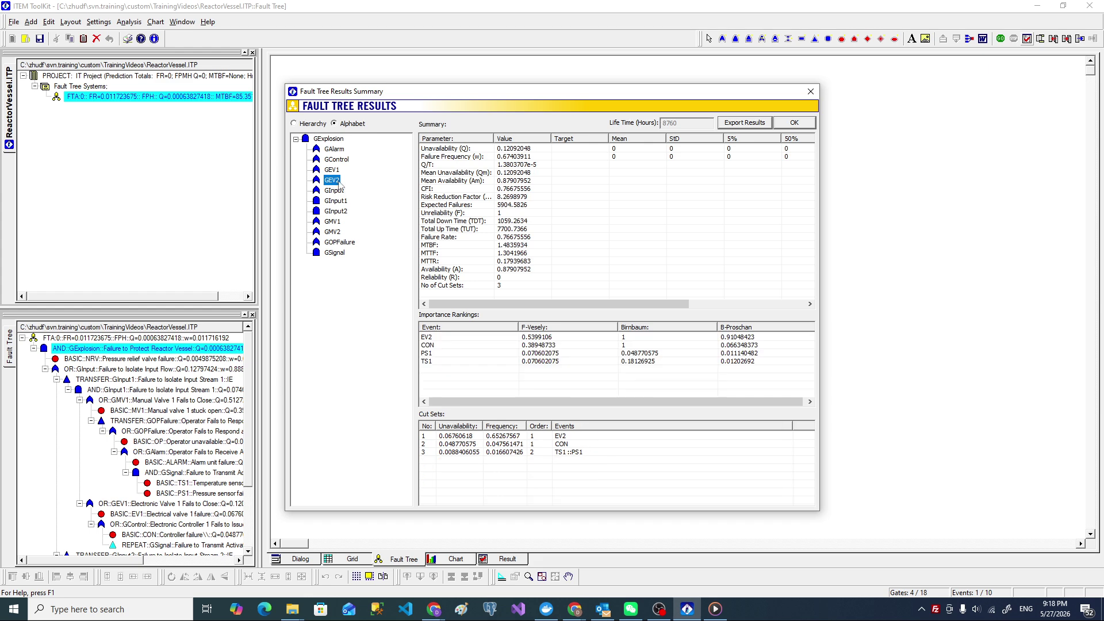
click(336, 149)
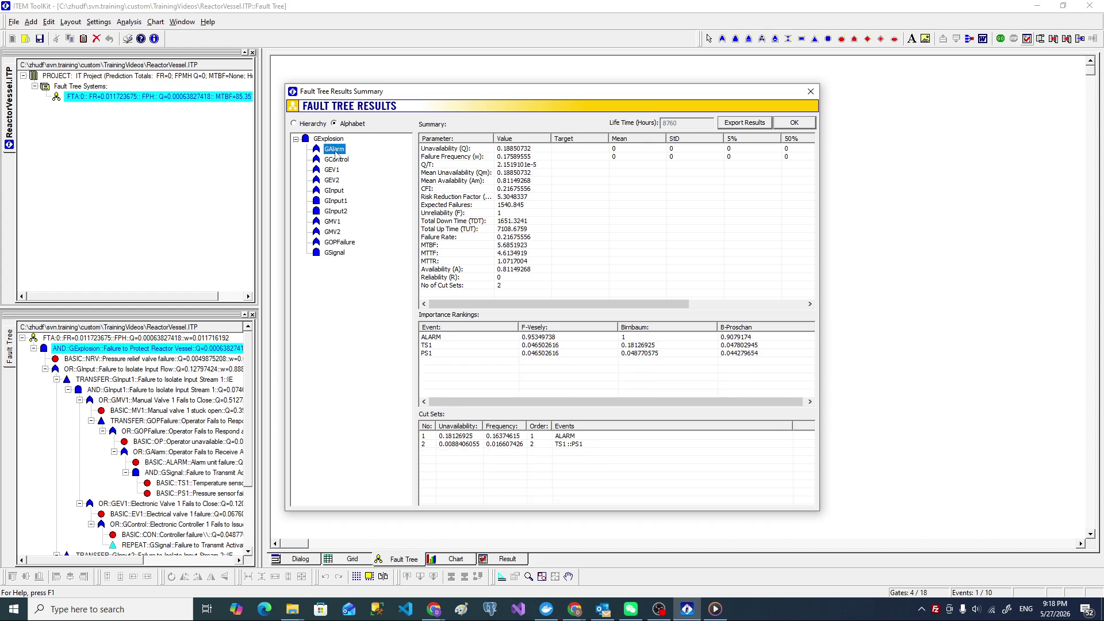
Step: Show the GExplosion top gate's results and examine its first two cut sets
click(333, 140)
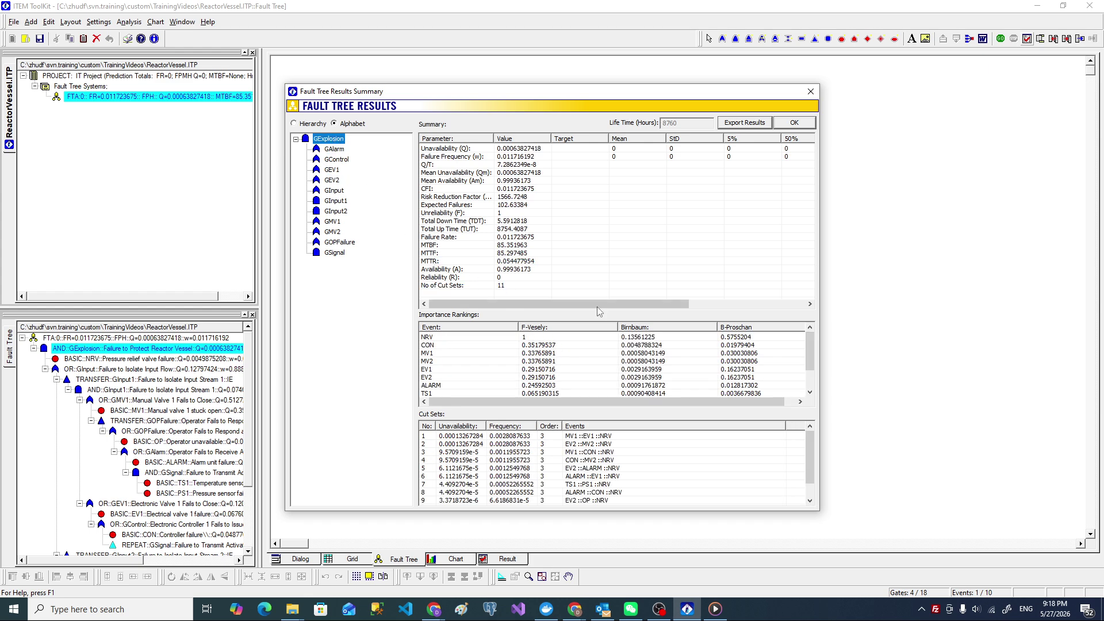
click(723, 438)
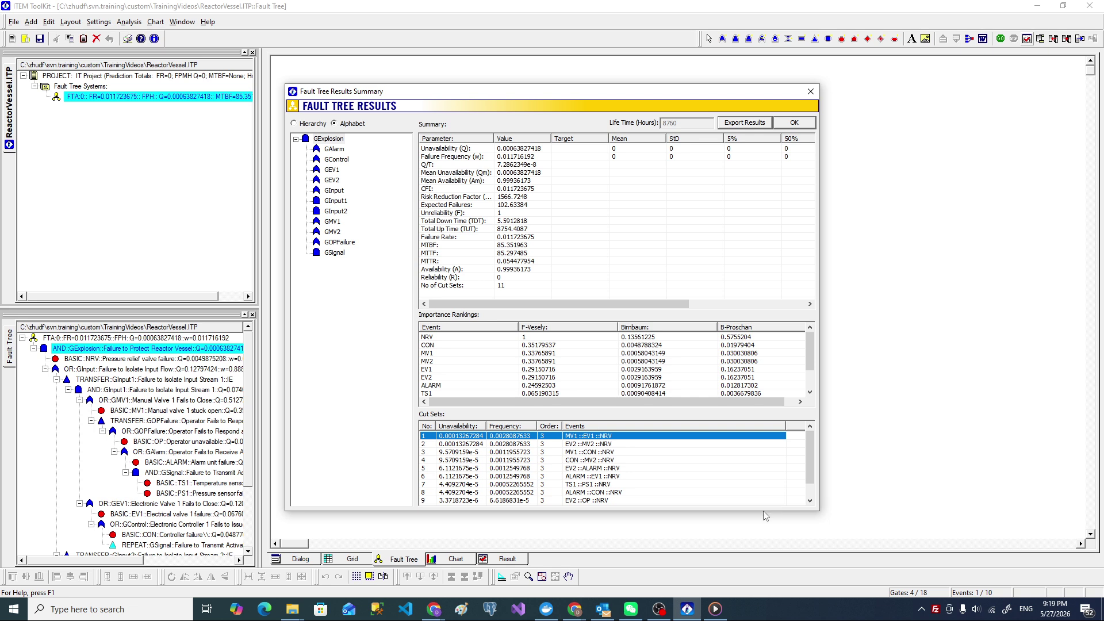
click(693, 446)
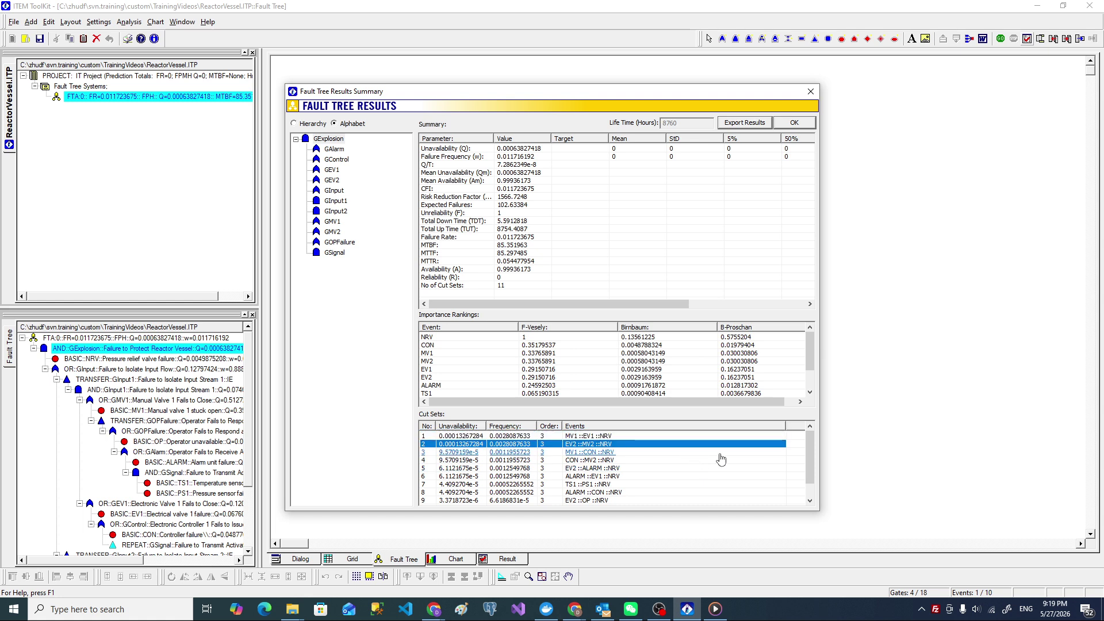